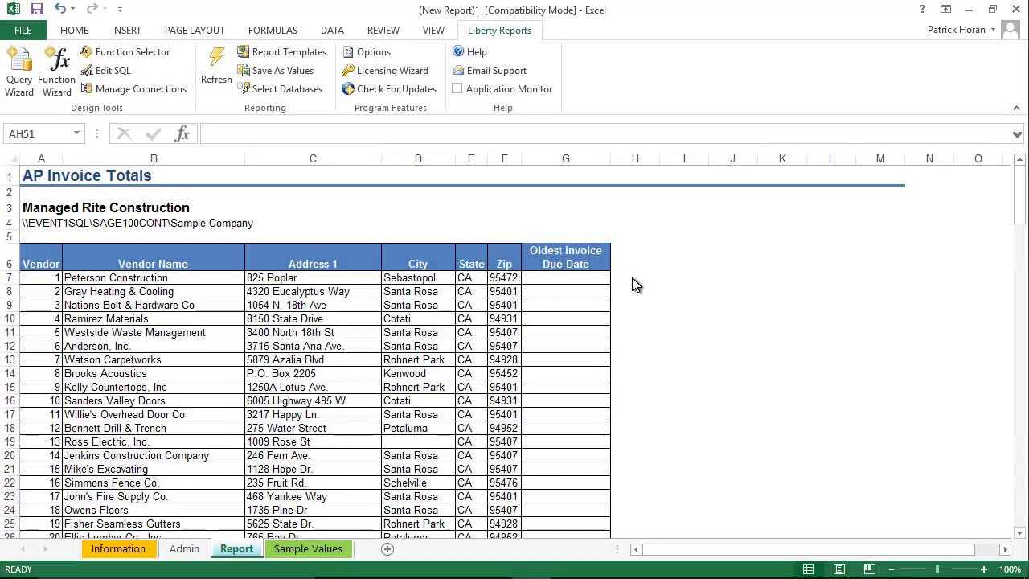
Step: Start a DBMax function in cell G7 with the Function Wizard, using the AP Invoice table
left_click(589, 277)
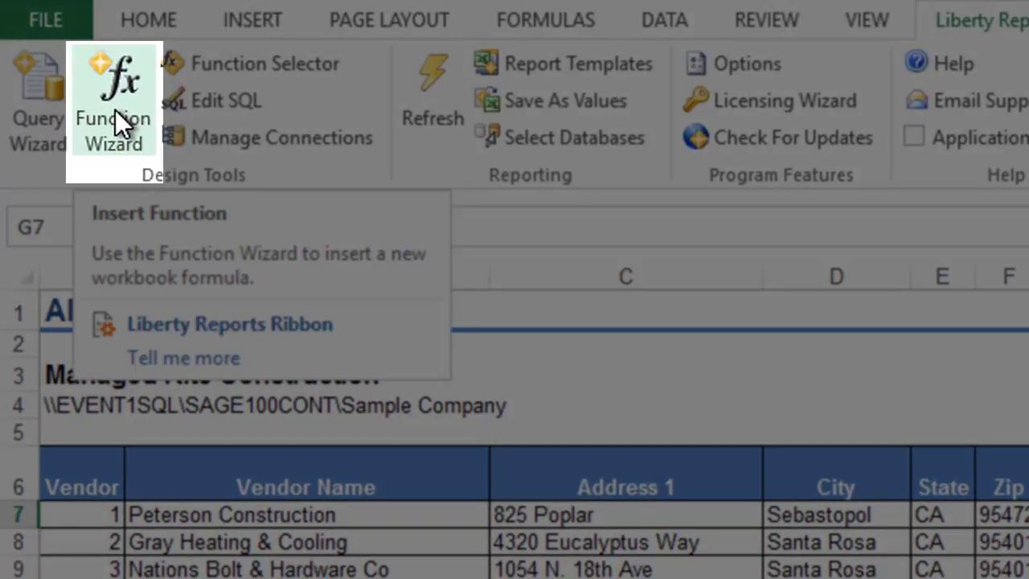
left_click(115, 109)
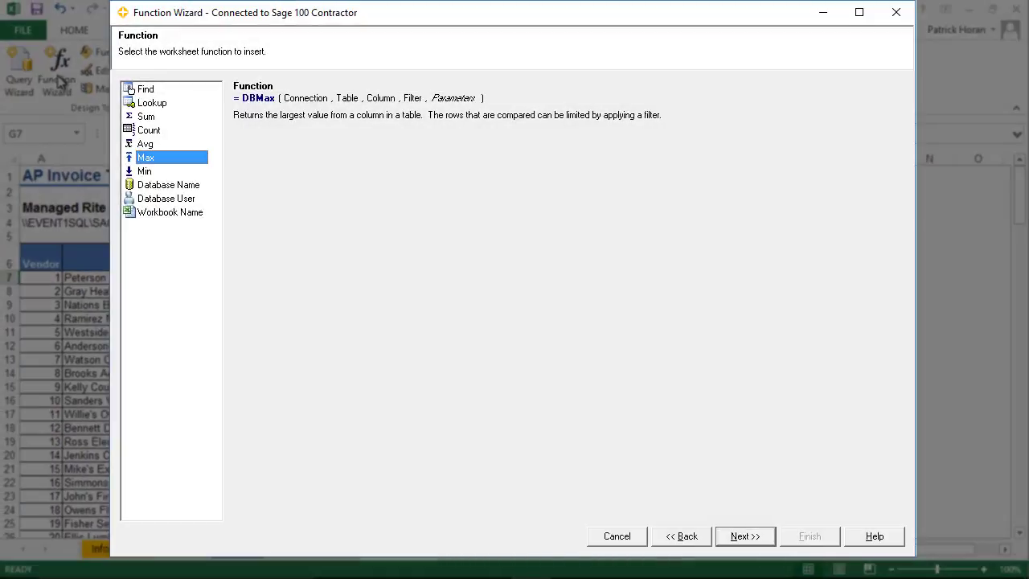
left_click(735, 539)
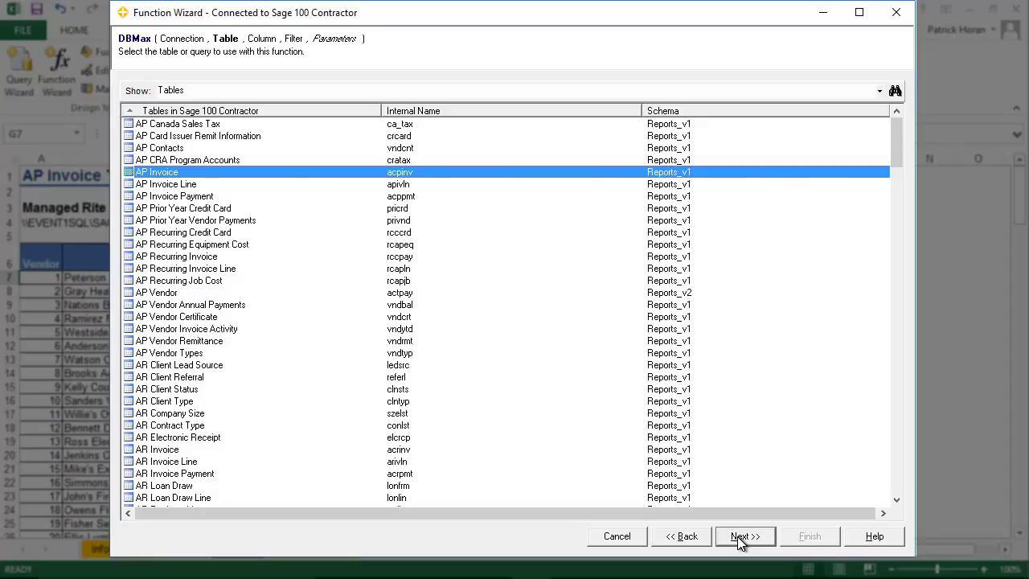
left_click(739, 537)
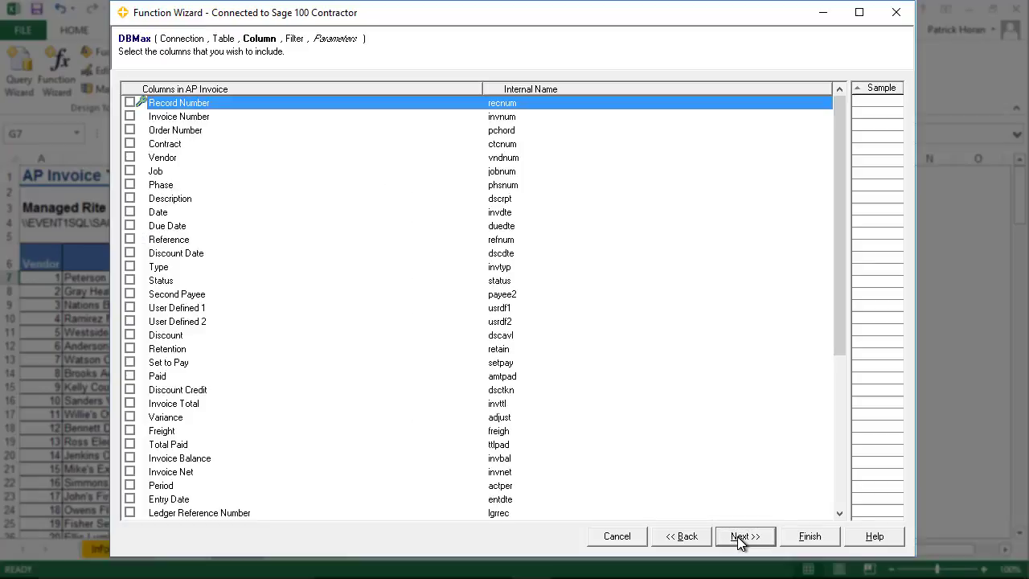
Step: Include the Due Date column of AP Invoice in the function and continue to the filter settings
key("Down")
key("Down")
key("Down")
key("Down")
key("Down")
key("Down")
key("Down")
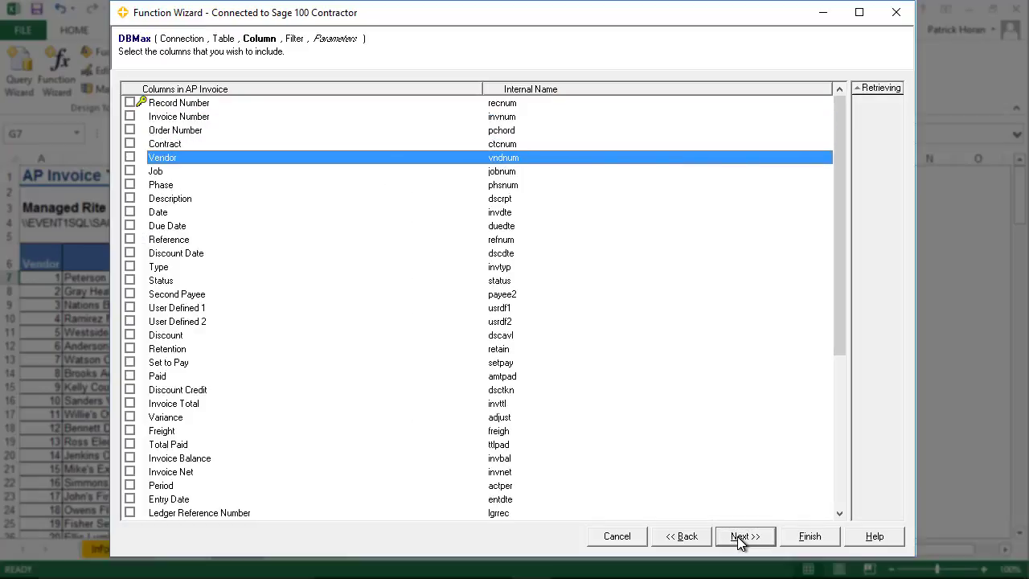
key("Down")
key("Down")
key("space")
key("Down")
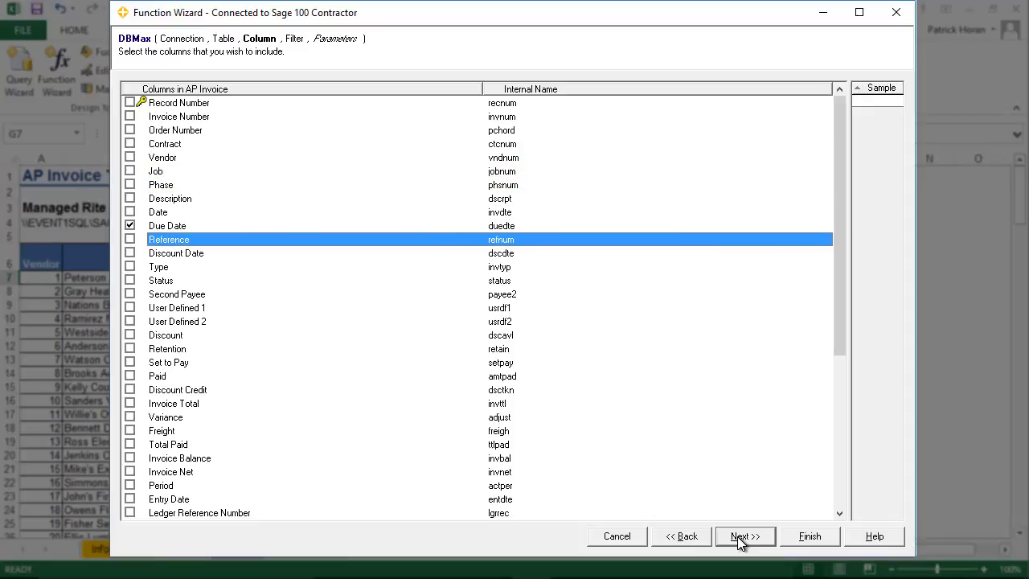
left_click(737, 536)
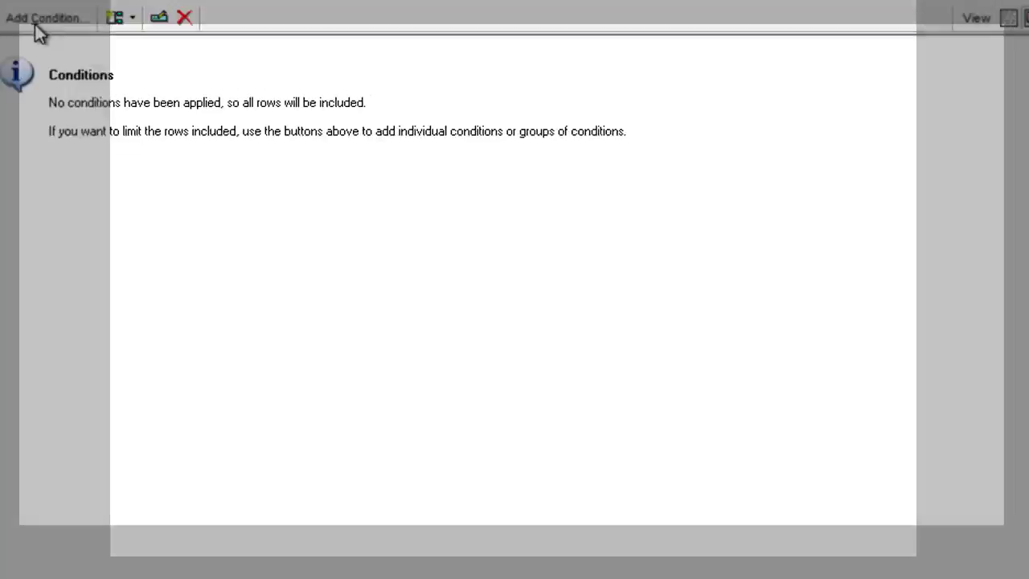
Step: Add a filter condition on the Vendor column with the Equal comparison
left_click(164, 92)
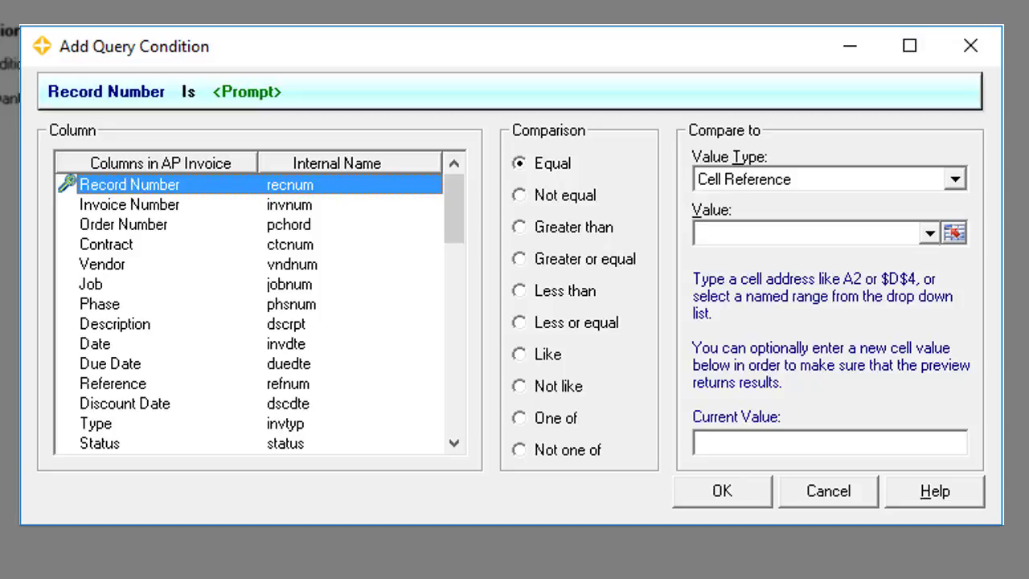
left_click(121, 271)
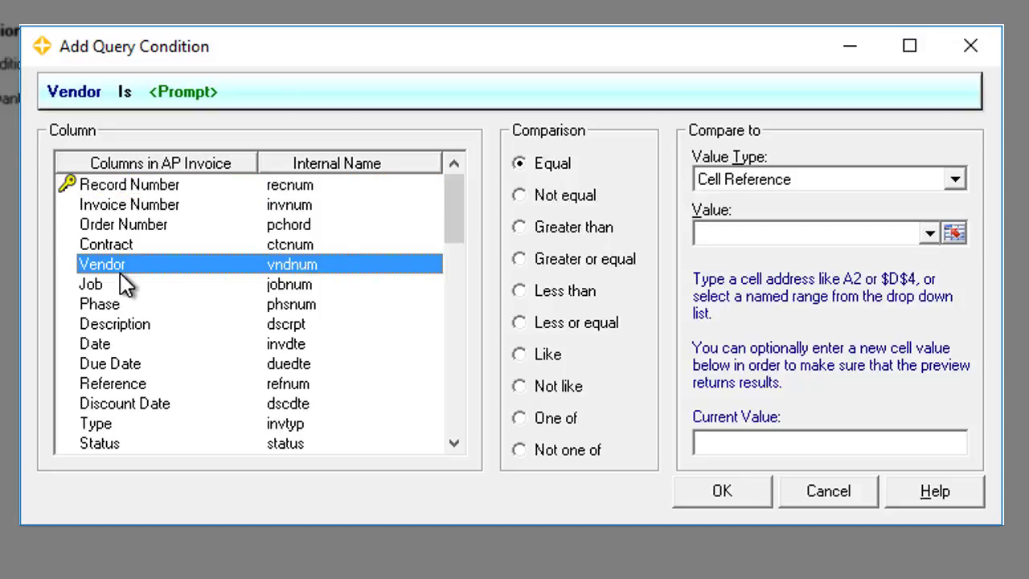
left_click(549, 169)
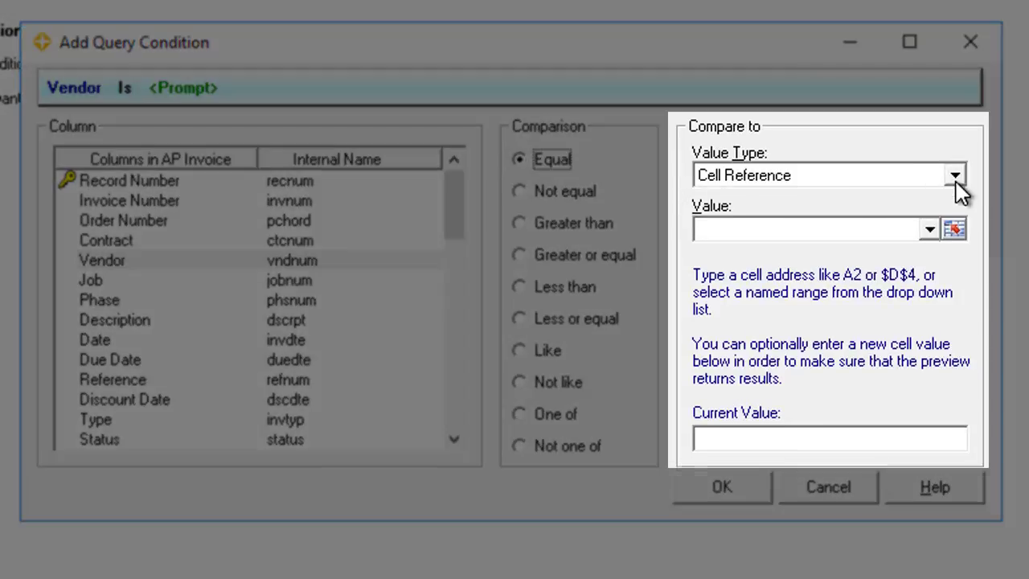
Step: Try the Literal Value and Database Field value types for the Vendor condition
left_click(954, 179)
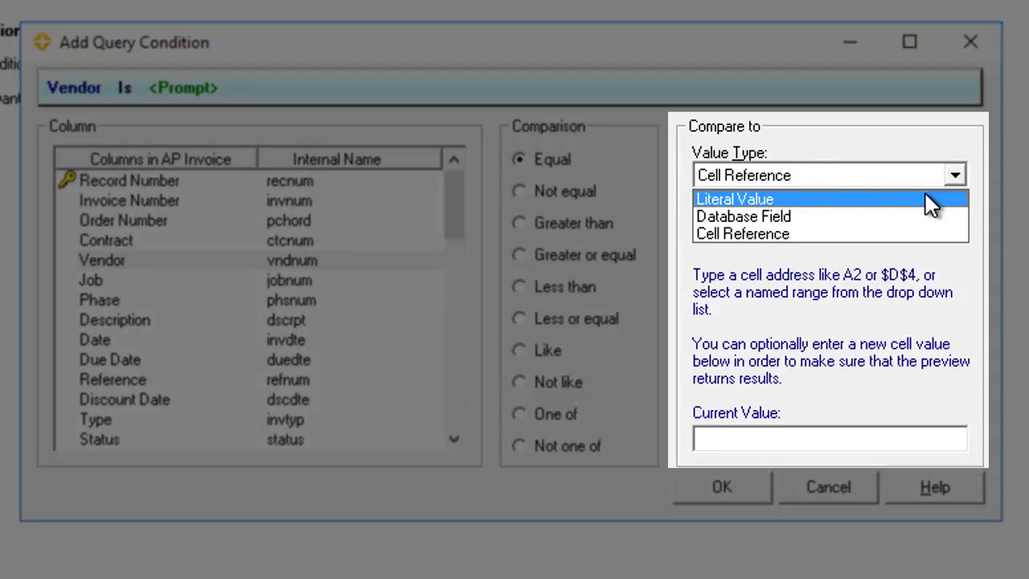
left_click(930, 200)
left_click(954, 229)
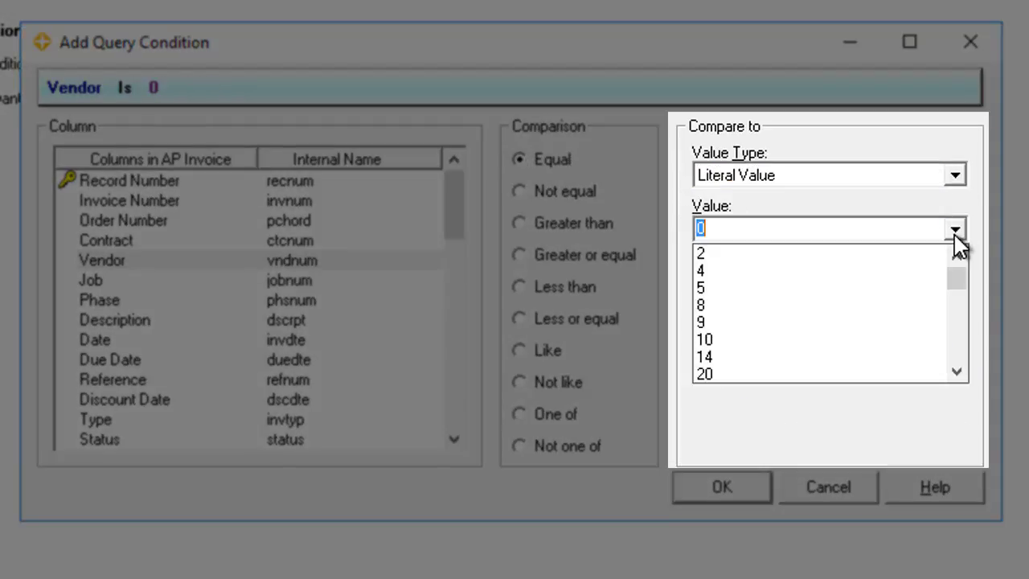
left_click(956, 181)
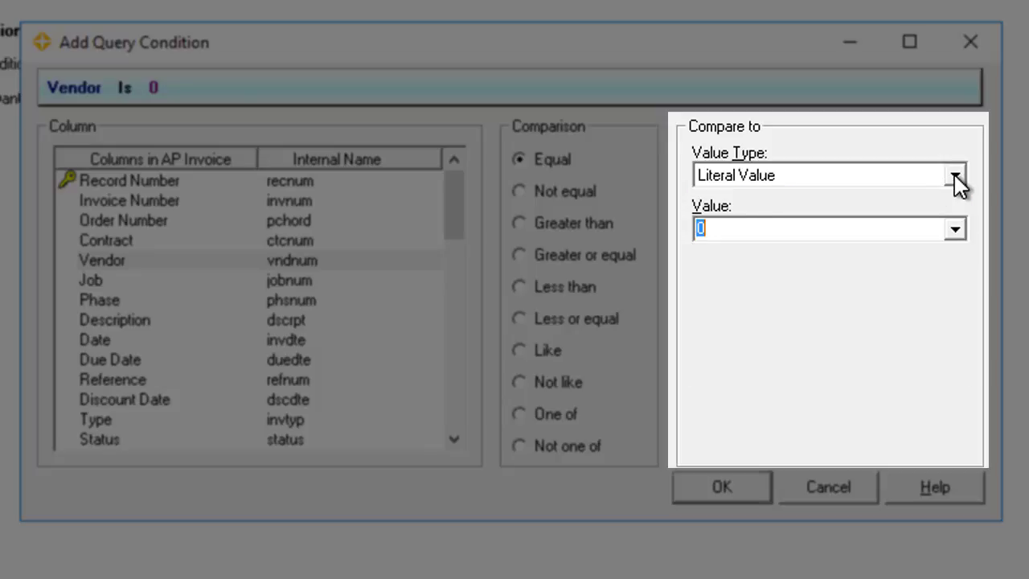
left_click(956, 178)
left_click(892, 217)
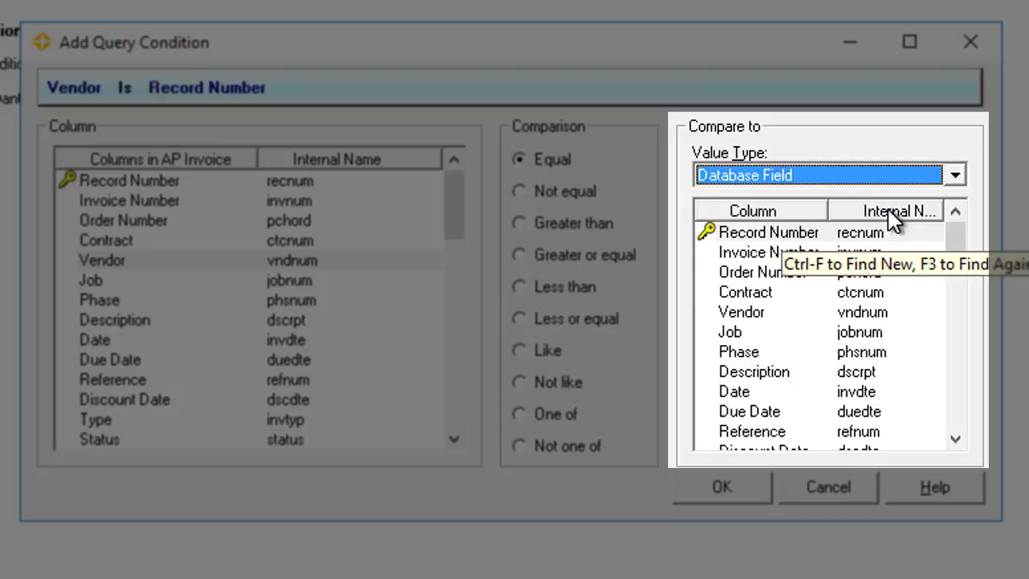
Step: Compare the Vendor column to a cell reference to A7 and confirm the condition
left_click(954, 175)
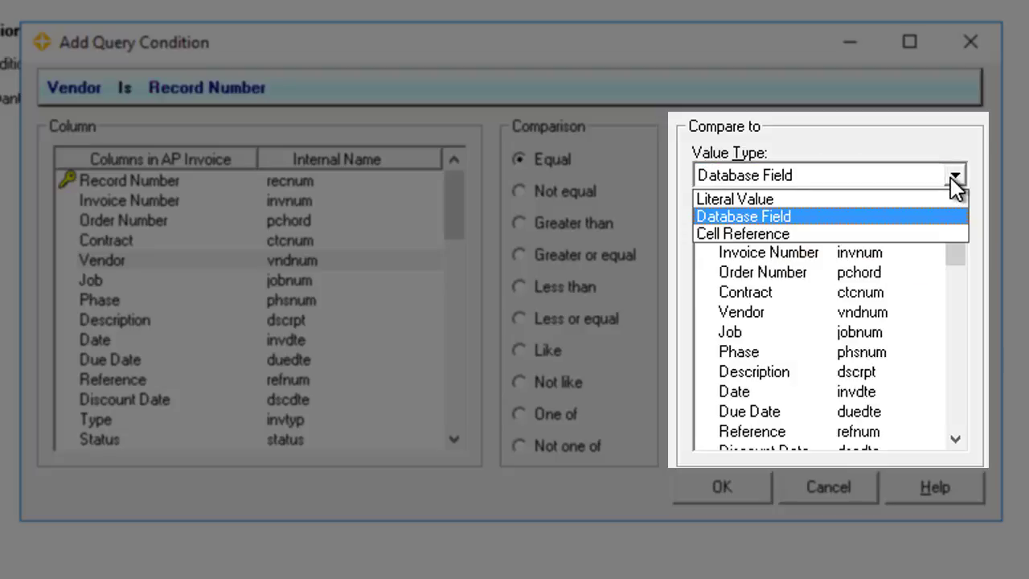
left_click(887, 233)
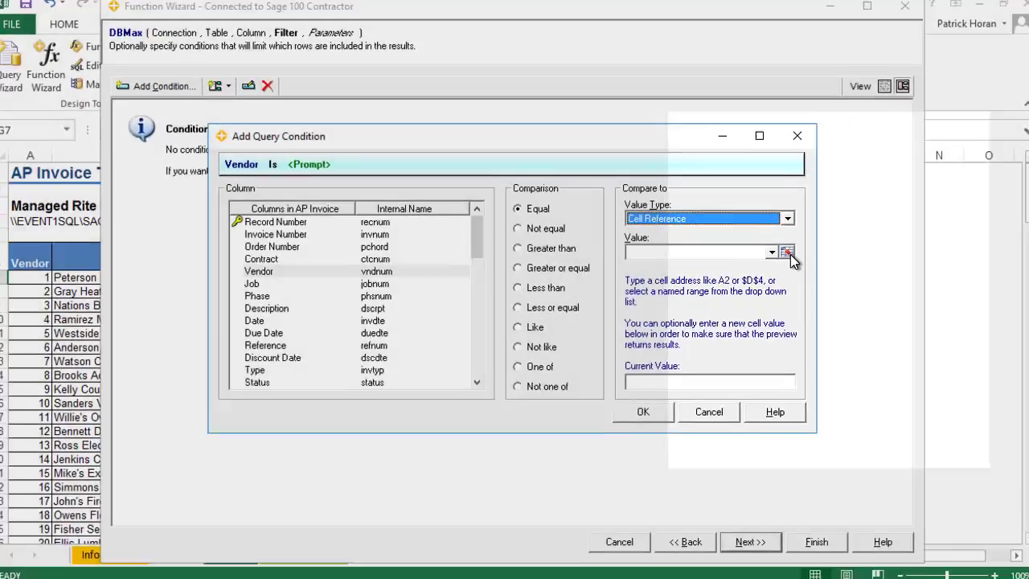
left_click(955, 230)
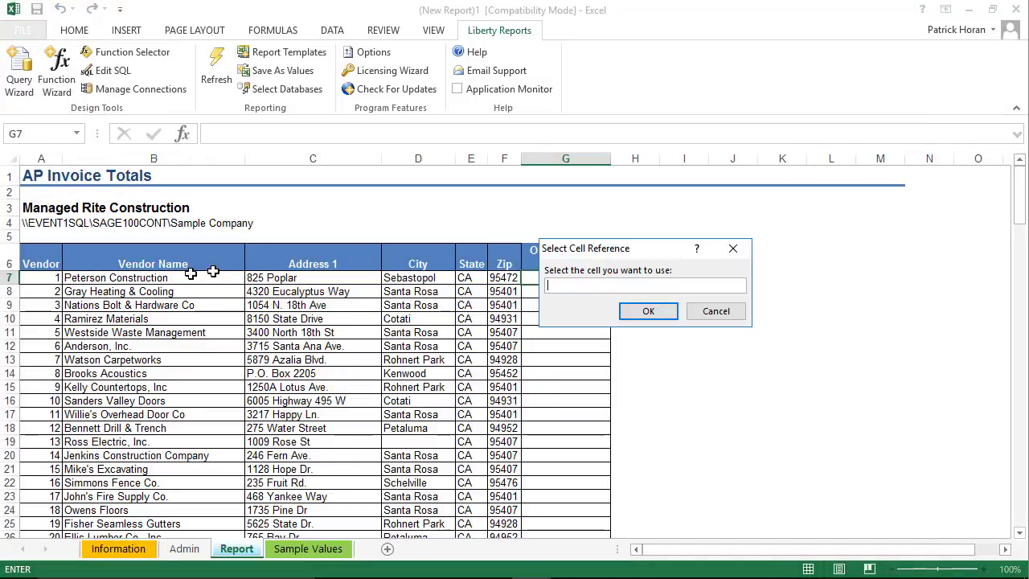
left_click(55, 277)
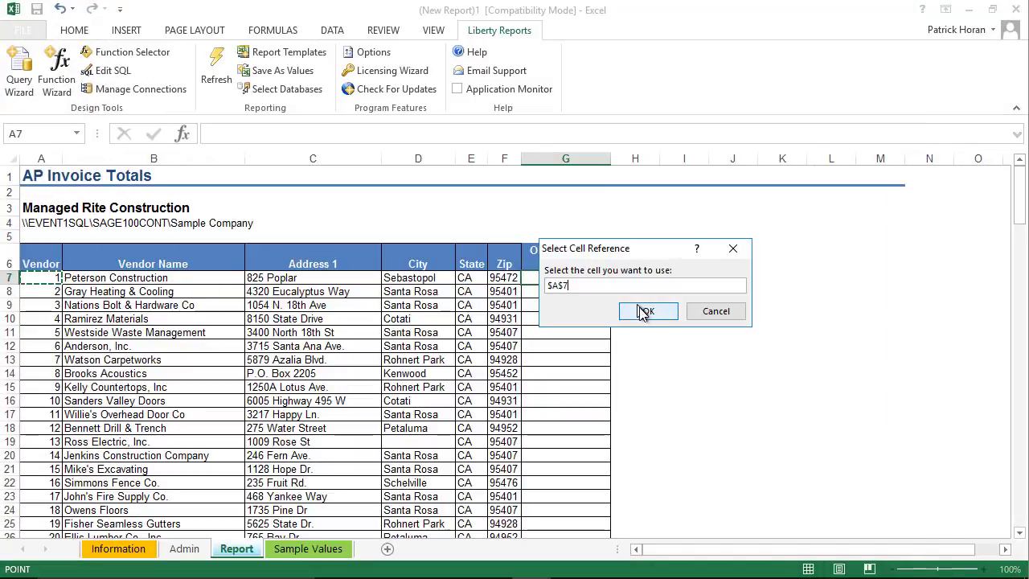
left_click(648, 311)
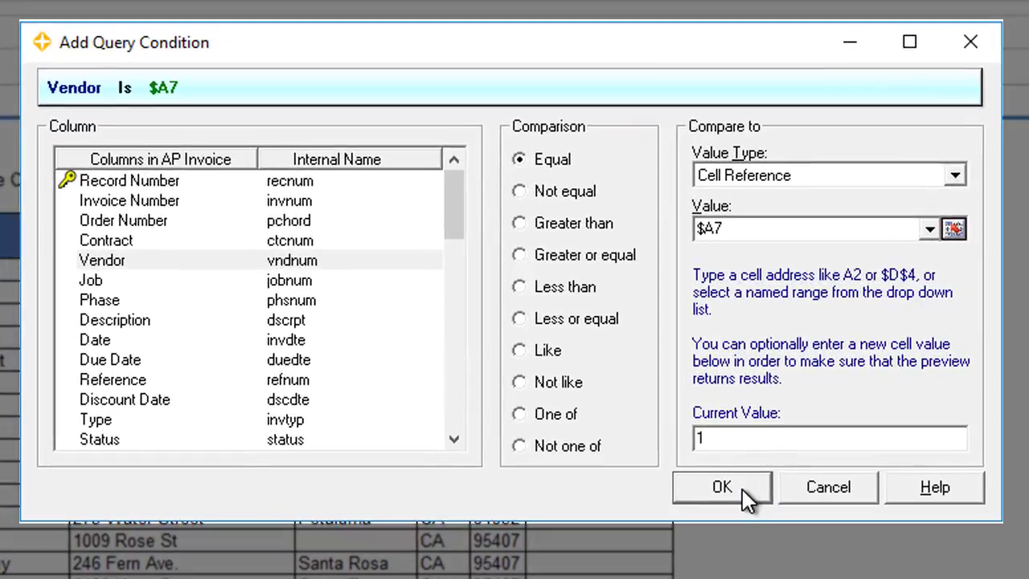
left_click(675, 443)
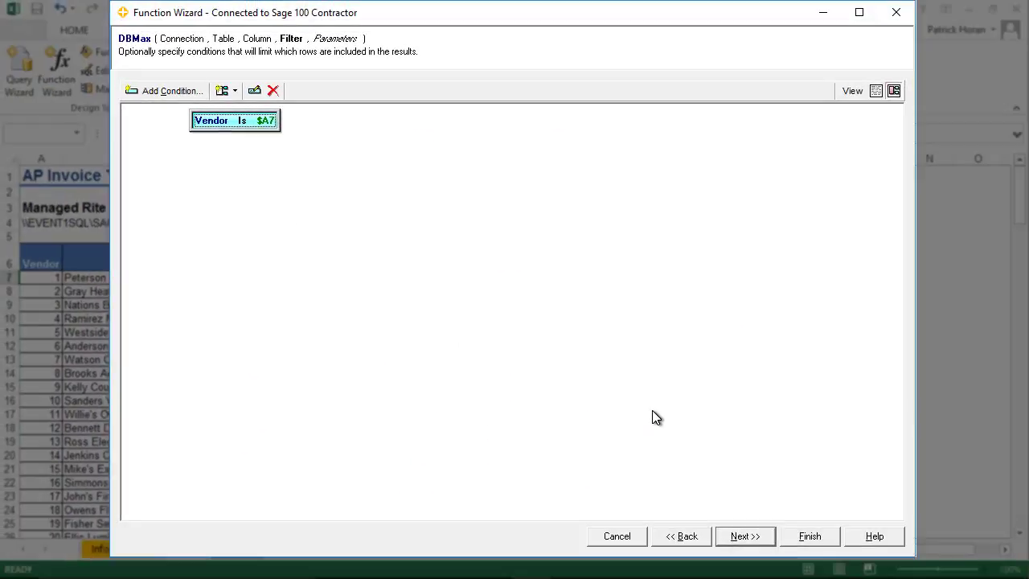
Step: Insert the DBMax formula down the Oldest Invoice Due Date column, keeping the left-to-right layout and filled-down formulas
left_click(735, 537)
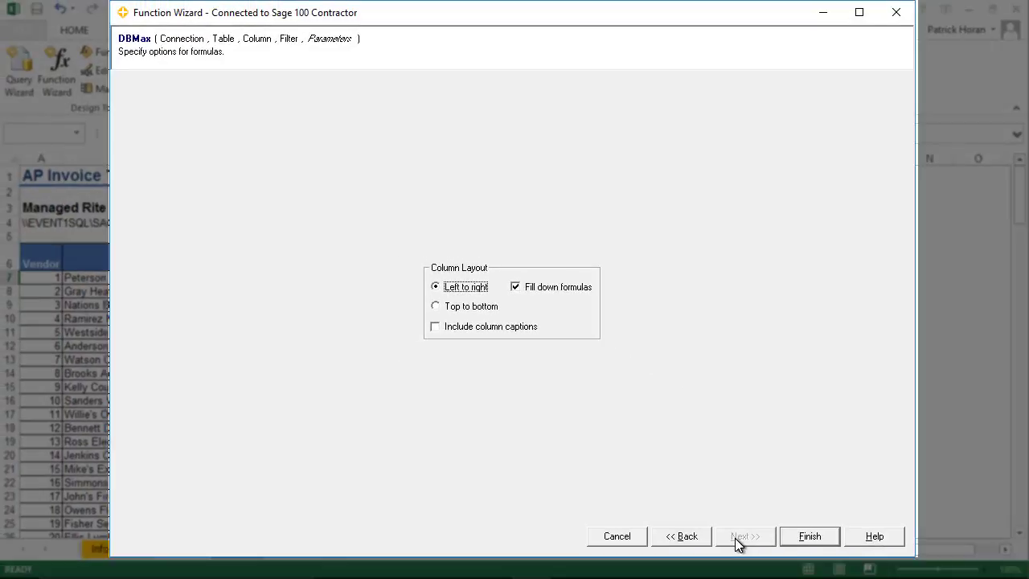
left_click(807, 540)
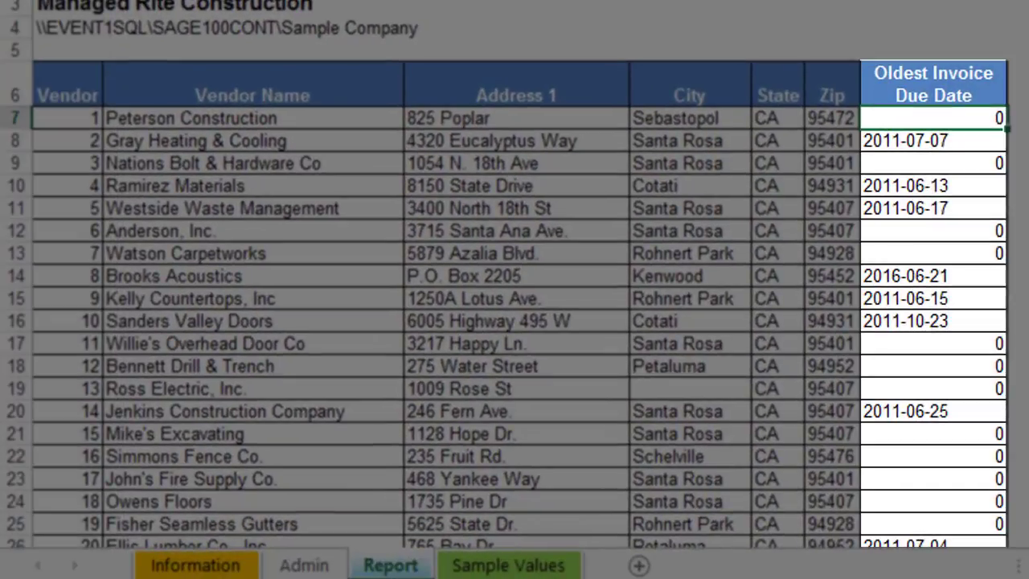